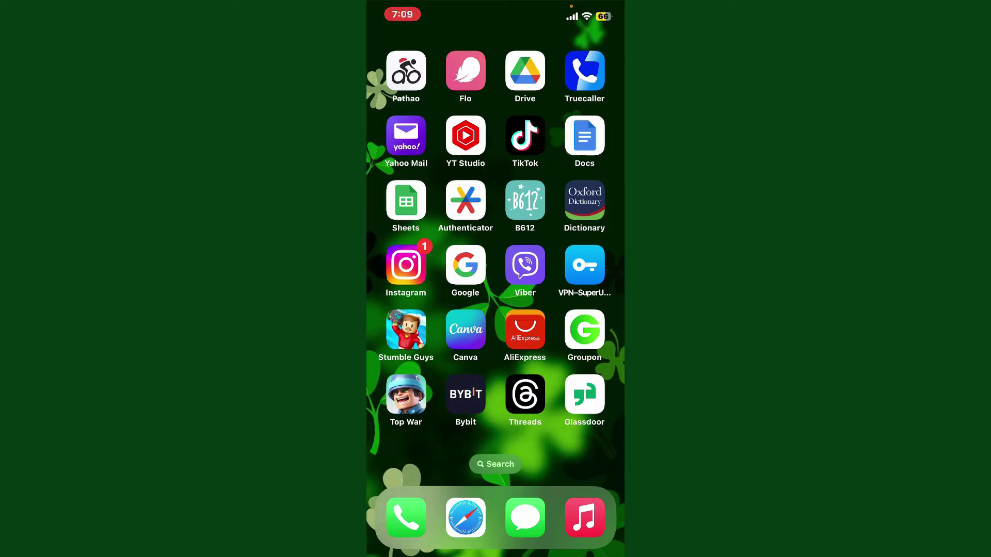
Step: Move Glassdoor ahead of Threads on the Home Screen, then launch it
mouse_move(585, 395)
left_mouse_down()
mouse_move(533, 451)
mouse_move(525, 398)
left_mouse_up()
left_click(591, 21)
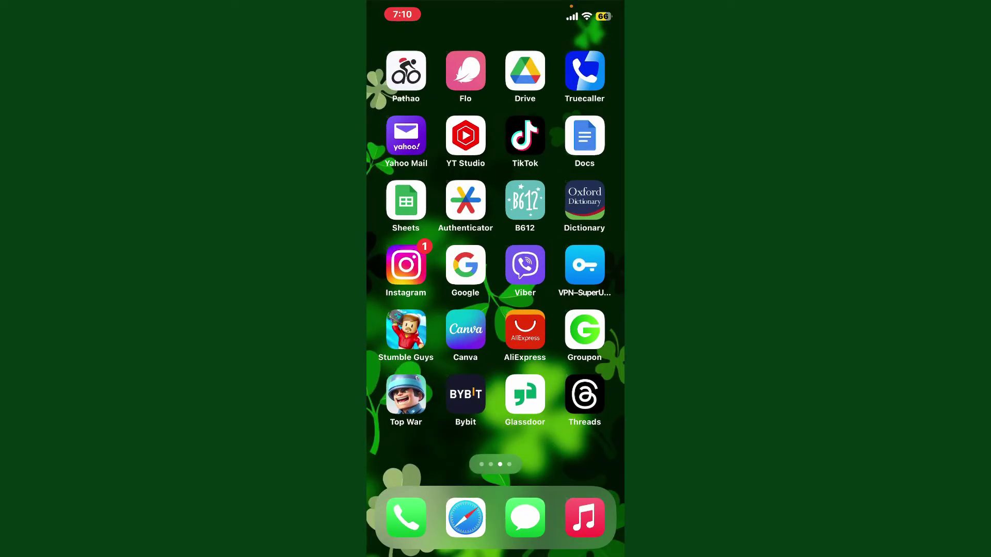
left_click(524, 398)
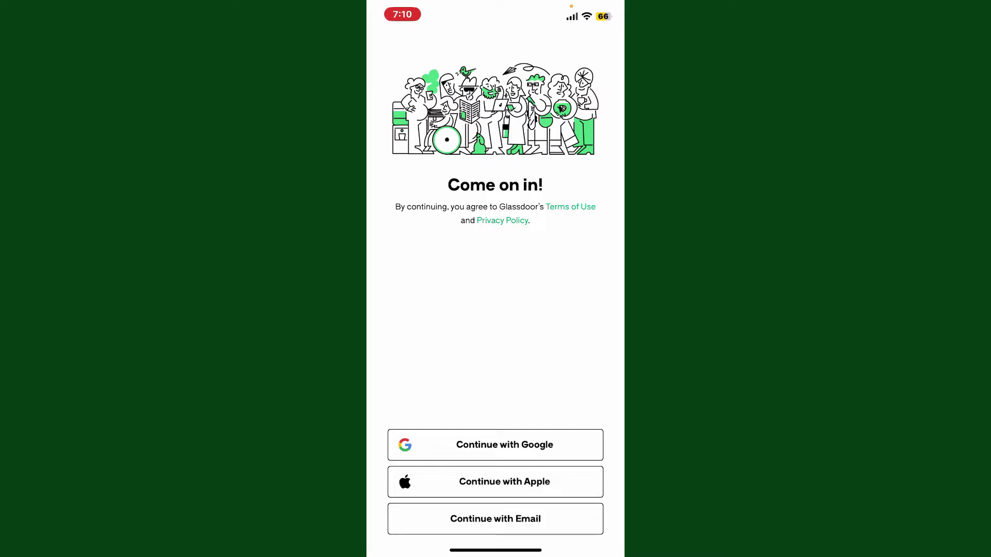
Step: Choose the email sign-up option on the Come on in! screen
left_click(495, 519)
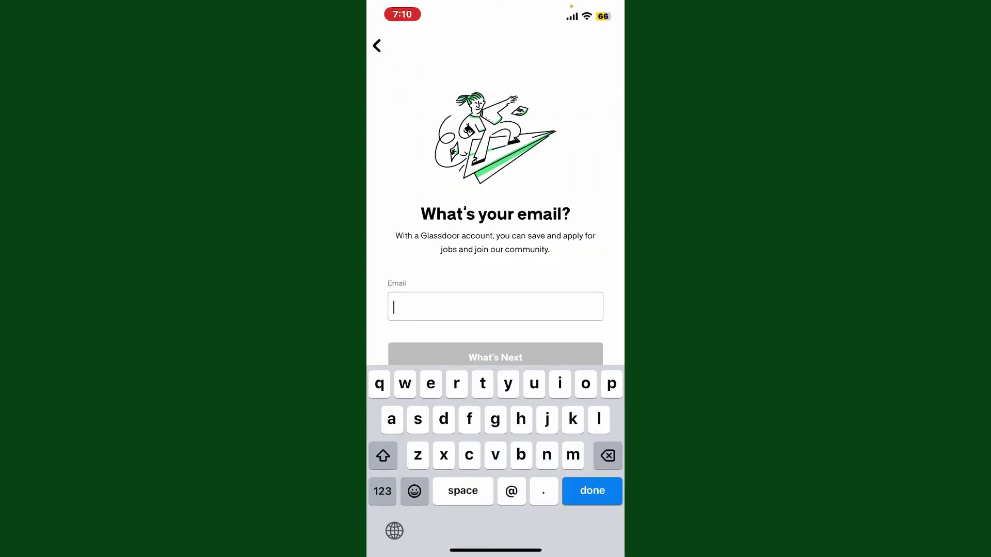
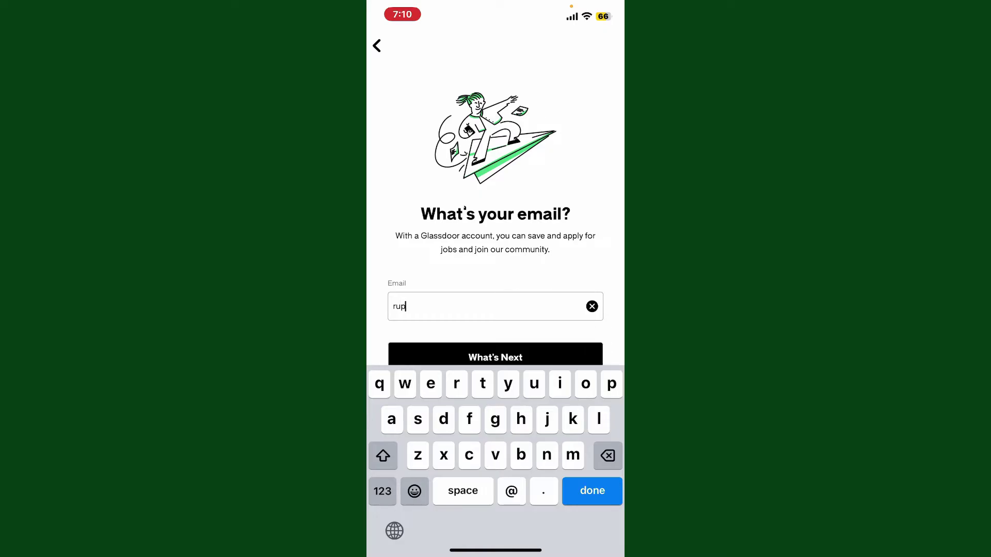
Step: Submit the entered email address with What's Next
left_click(495, 356)
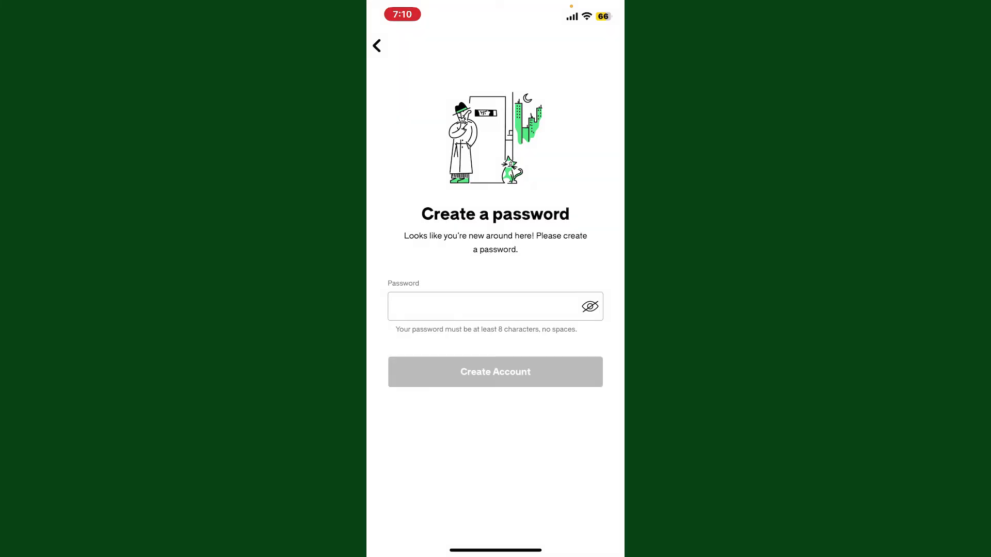
scroll(495, 310, "down", 3)
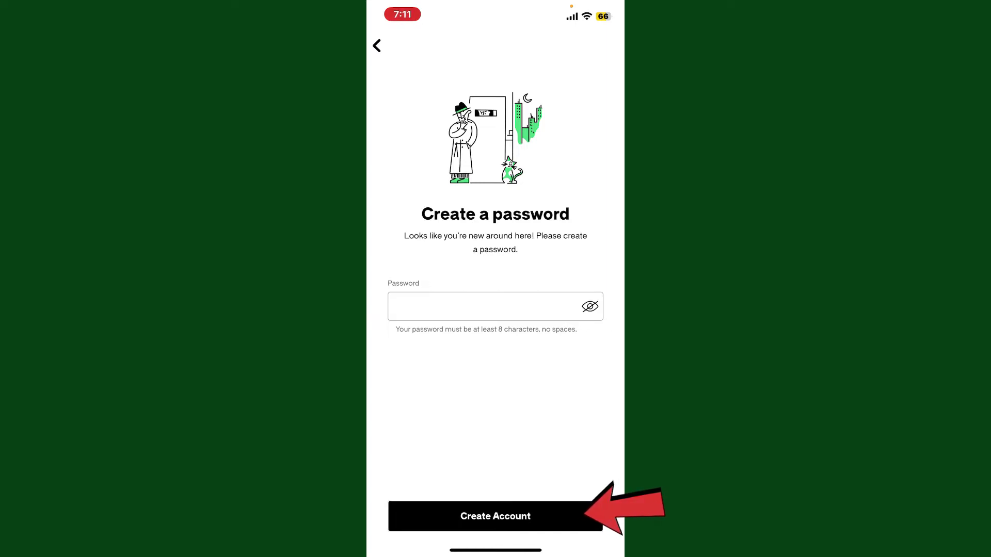
Step: Create the new account with the entered password
left_click(496, 517)
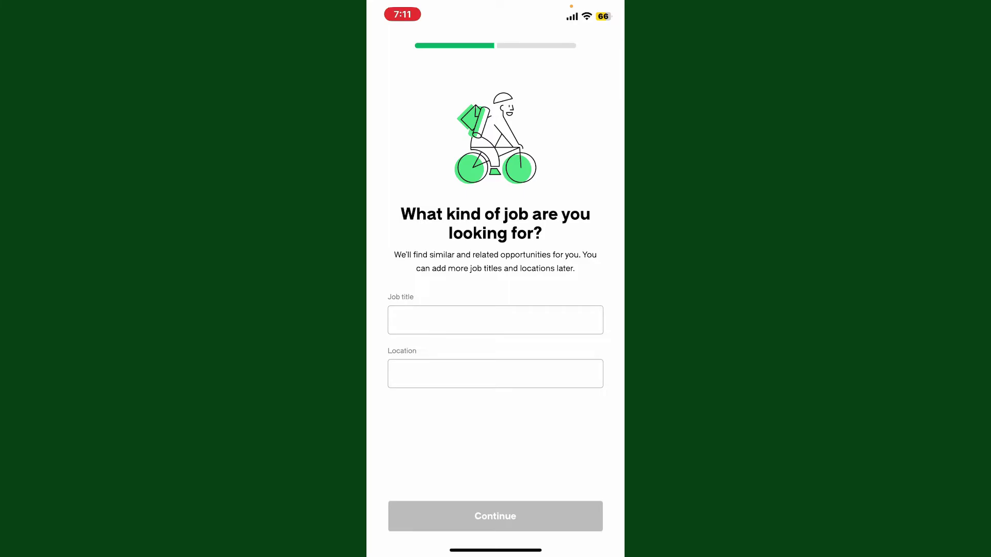
Step: Select the Location field to start entering a job location
left_click(496, 374)
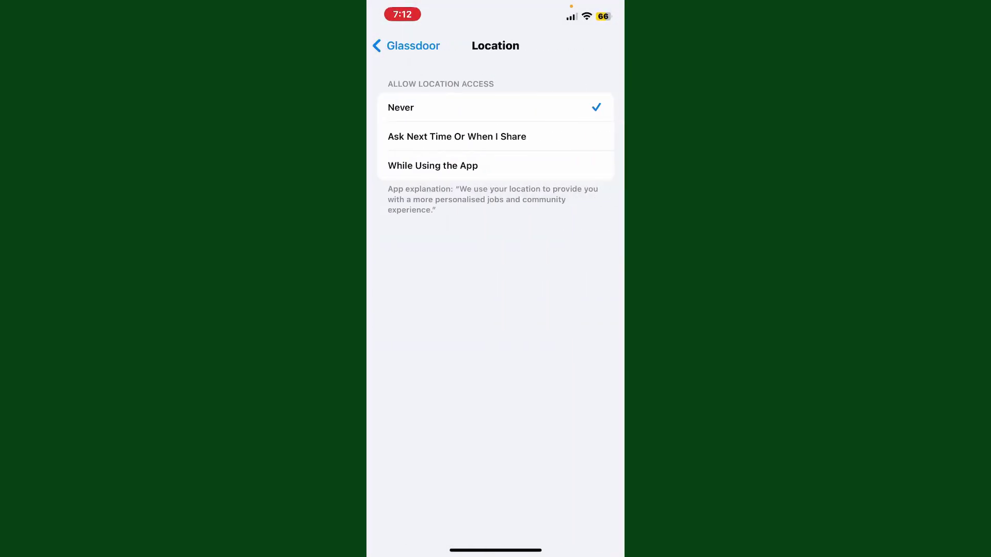
Step: Allow Glassdoor location access While Using the App and leave the settings page
left_click(433, 165)
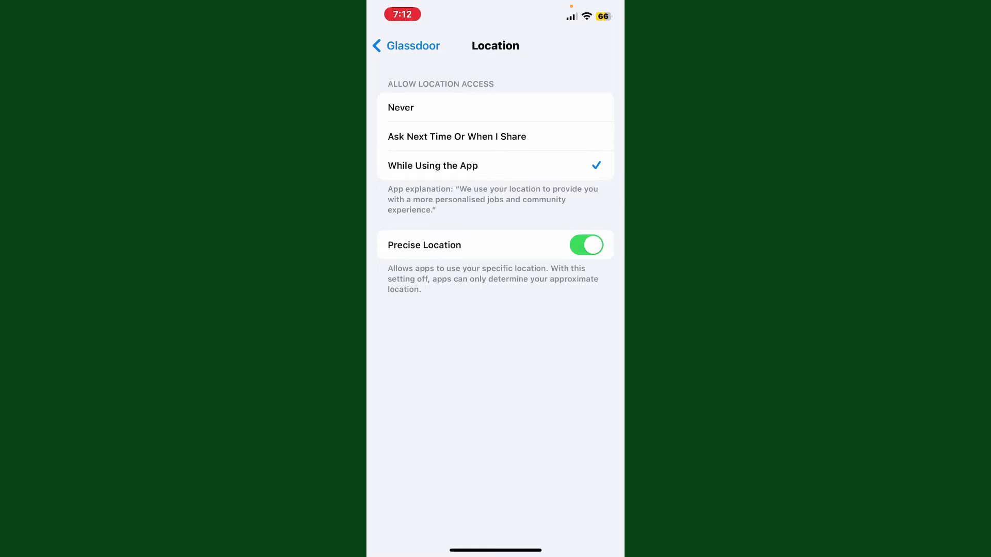
left_click(412, 45)
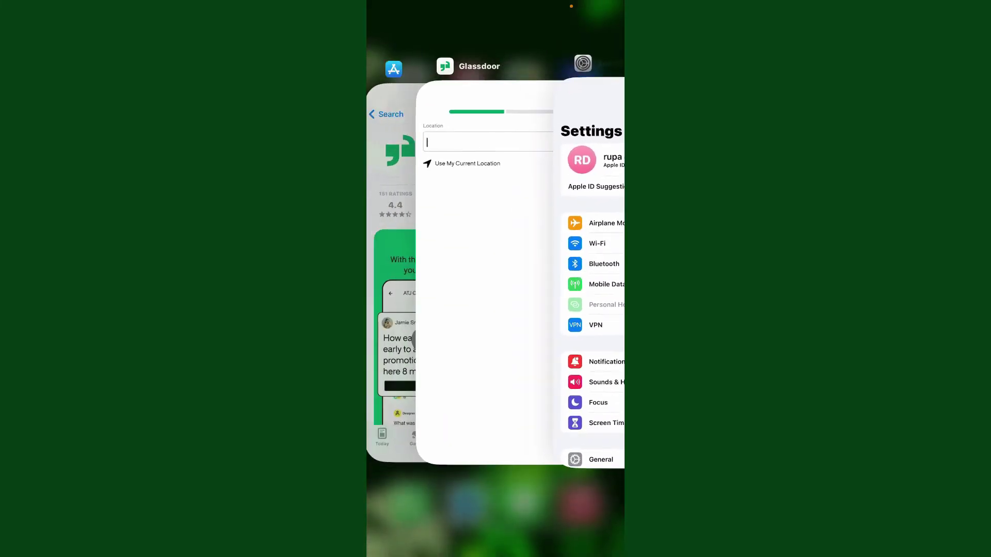
type("Patan, Bagmati NP")
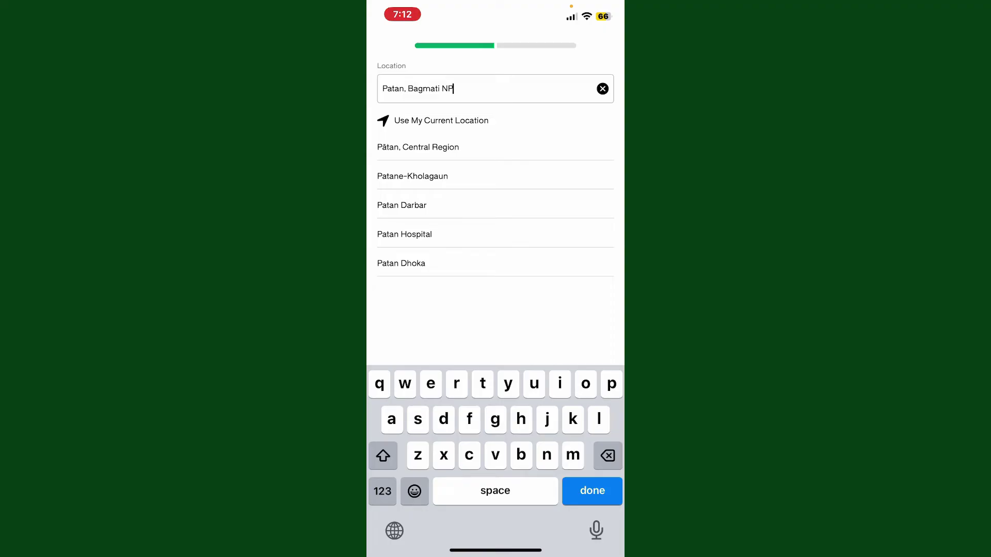
Step: Confirm Patan, Bagmati NP as the job location and decline notifications
key("Return")
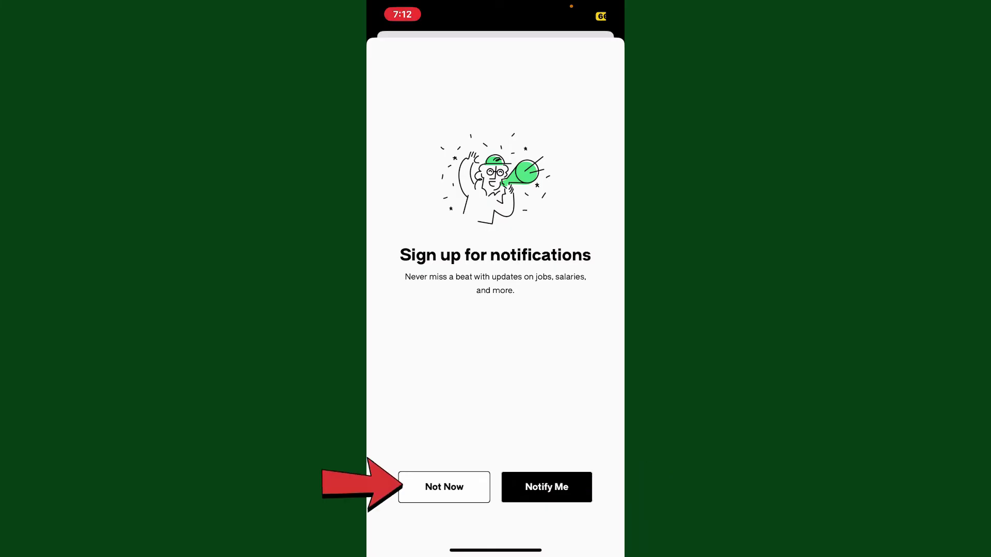
left_click(443, 487)
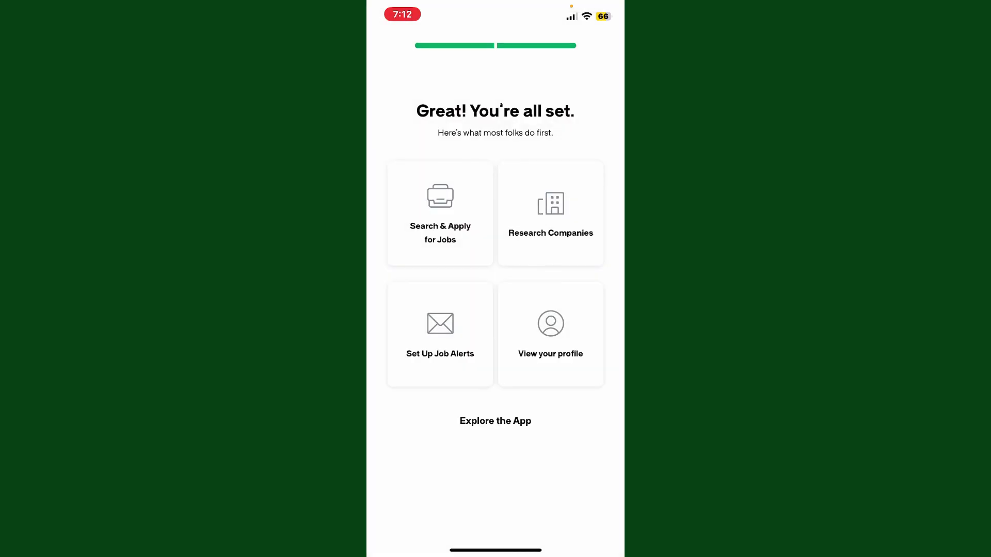
Step: Open the suggested-jobs feed via Explore the App, then return to the Home Screen
left_click(495, 420)
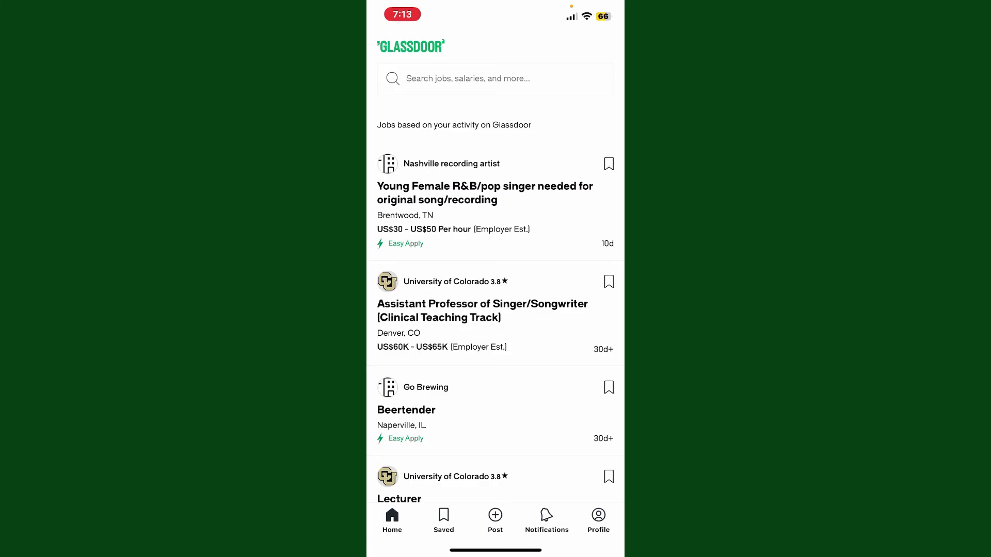
scroll(495, 310, "up", 3)
left_click_drag(496, 550, 496, 310)
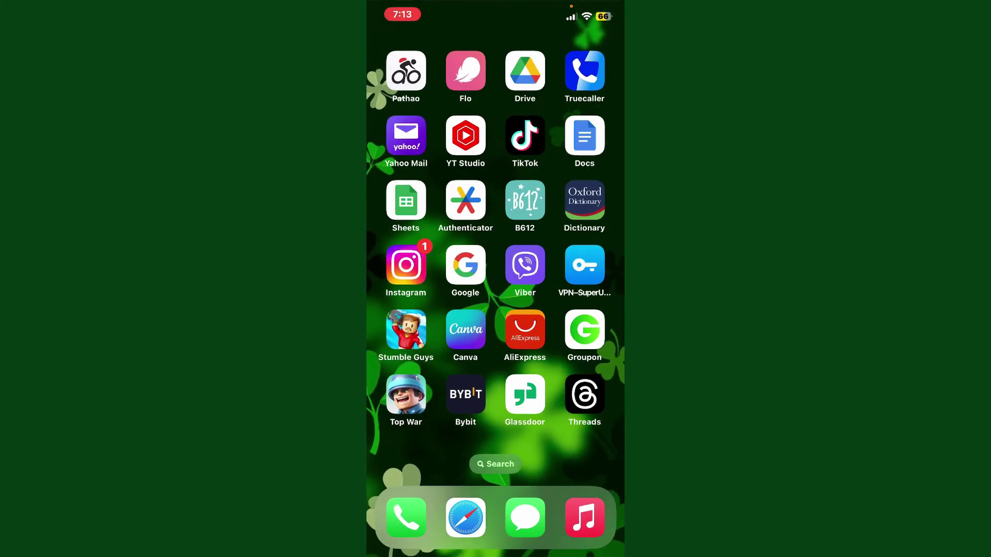